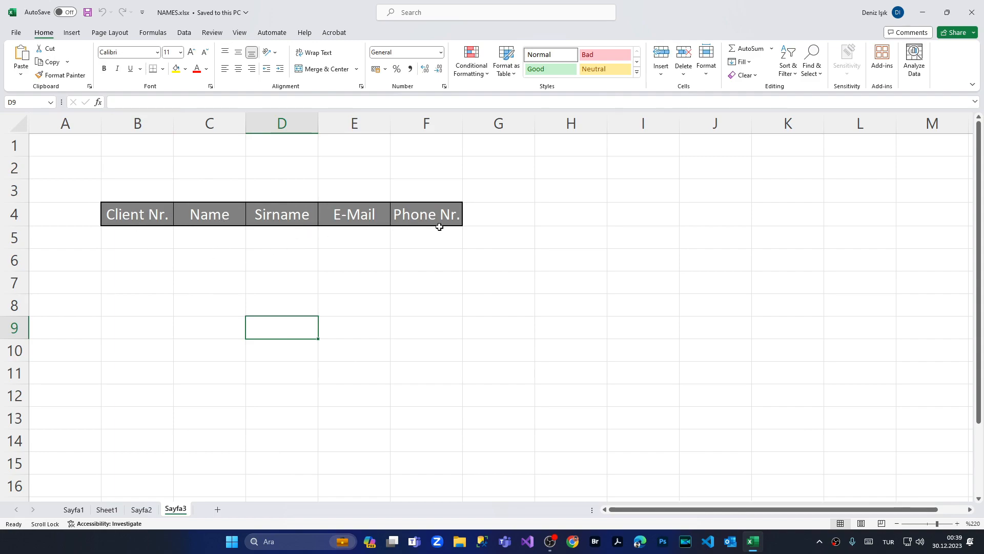
Step: Select columns B to F from row 5 down to the sheet's last row and open the conditional formatting rules manager
click(134, 236)
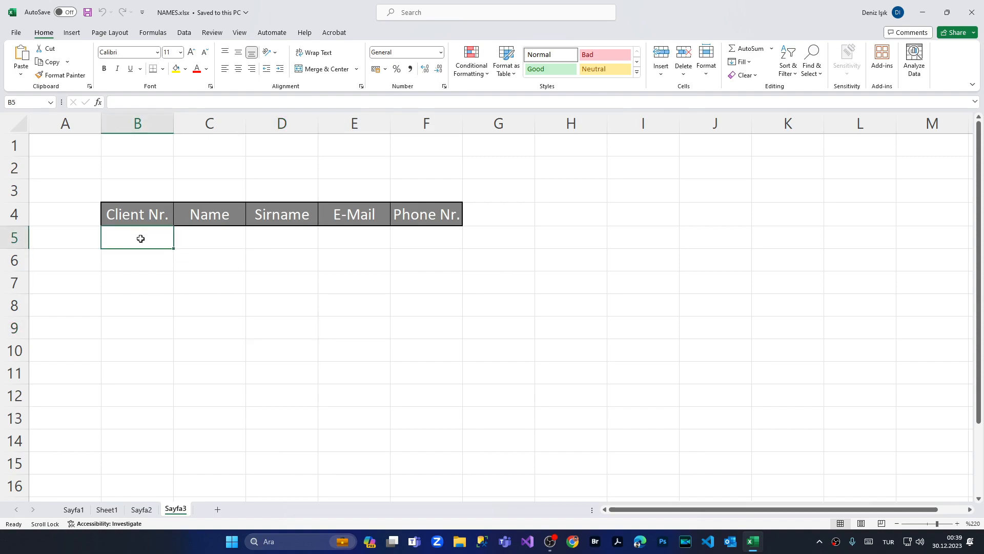
drag(140, 239, 409, 242)
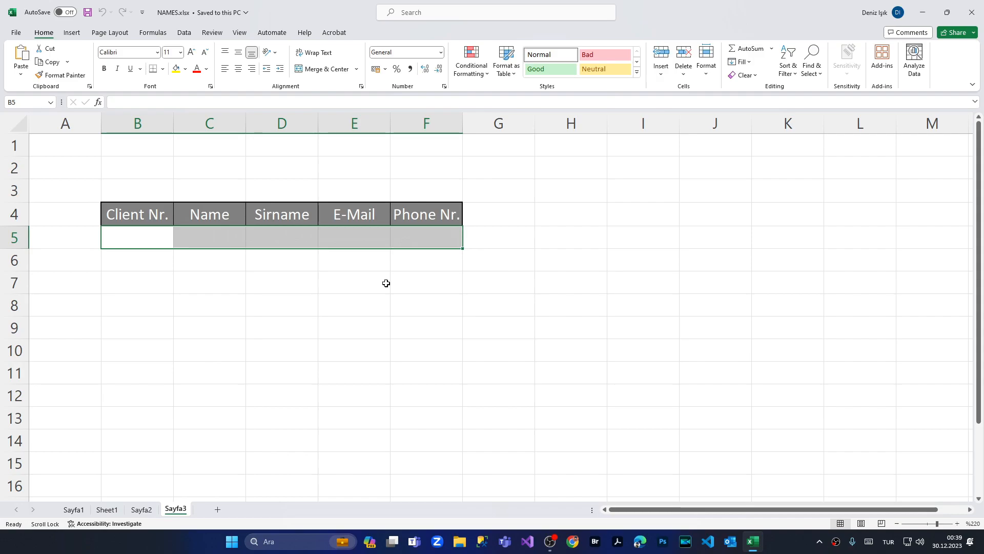
key(ctrl+shift+Down)
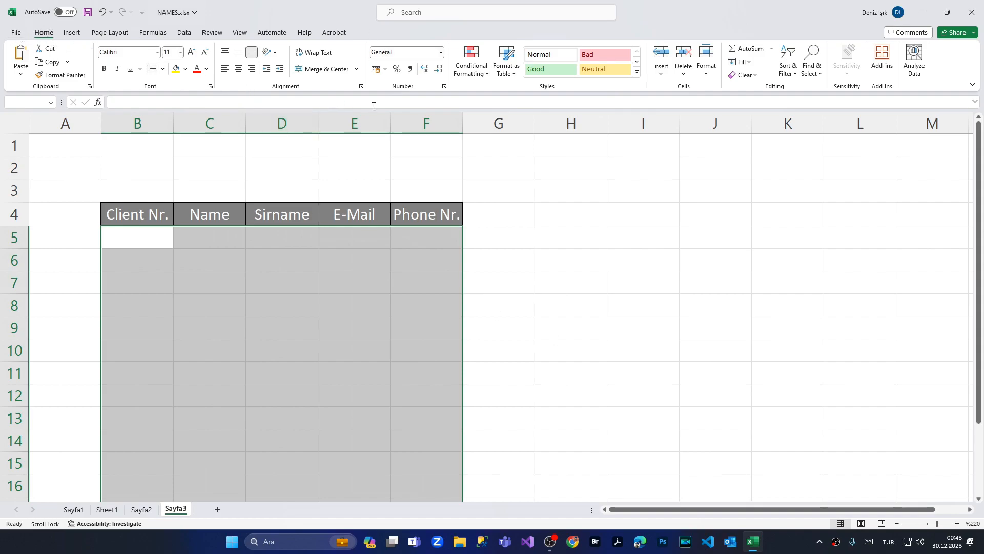
click(471, 71)
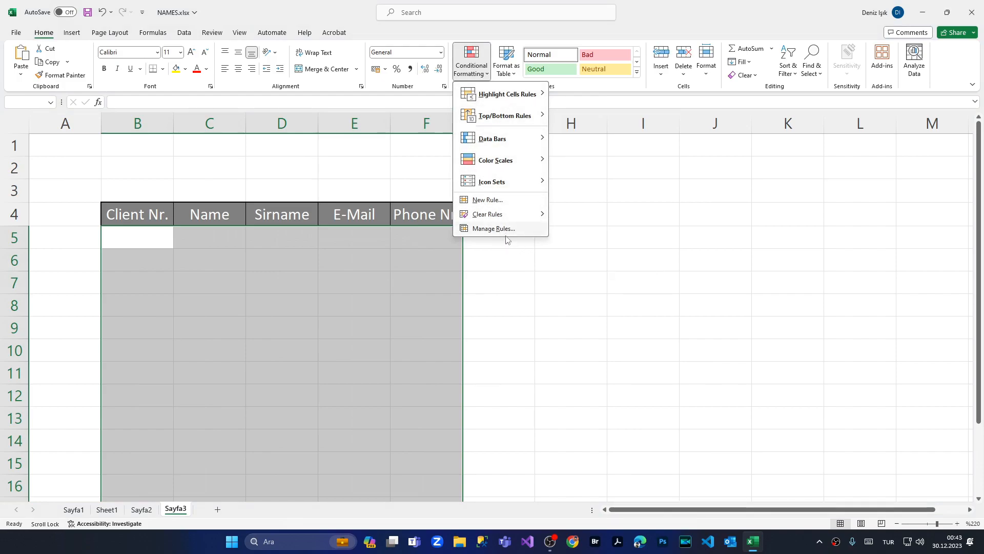
click(494, 228)
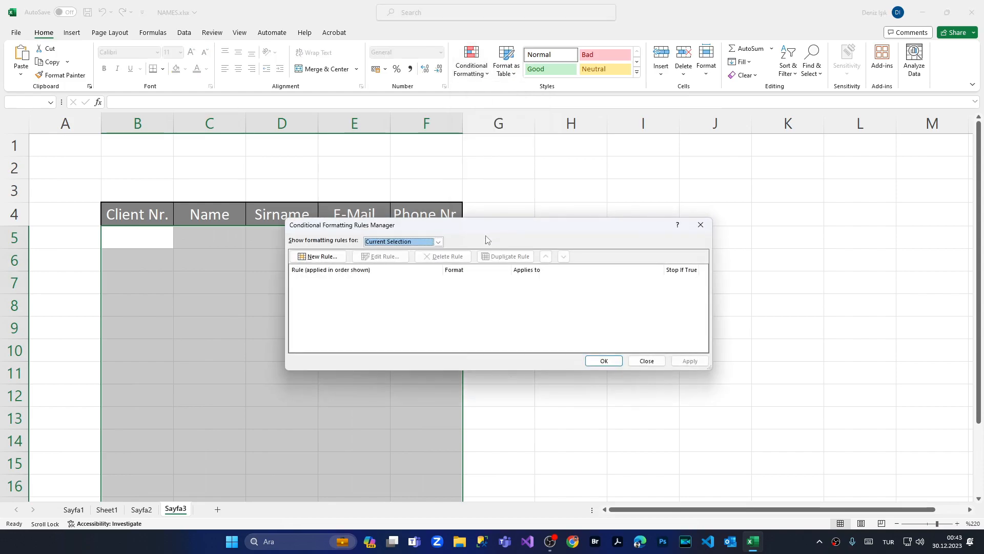
drag(466, 227, 456, 264)
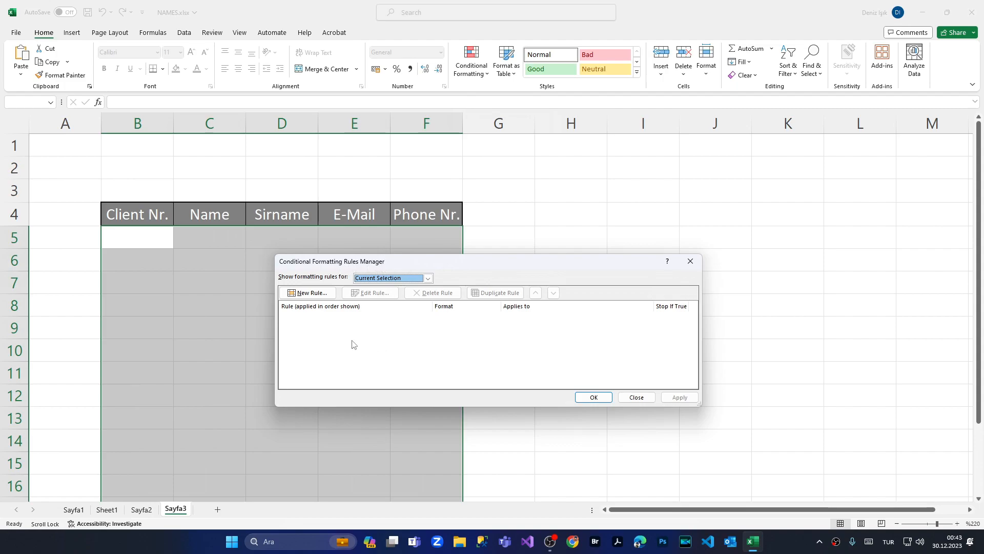
Step: Create a new formula-based formatting rule with the formula =$B5<>""
click(320, 293)
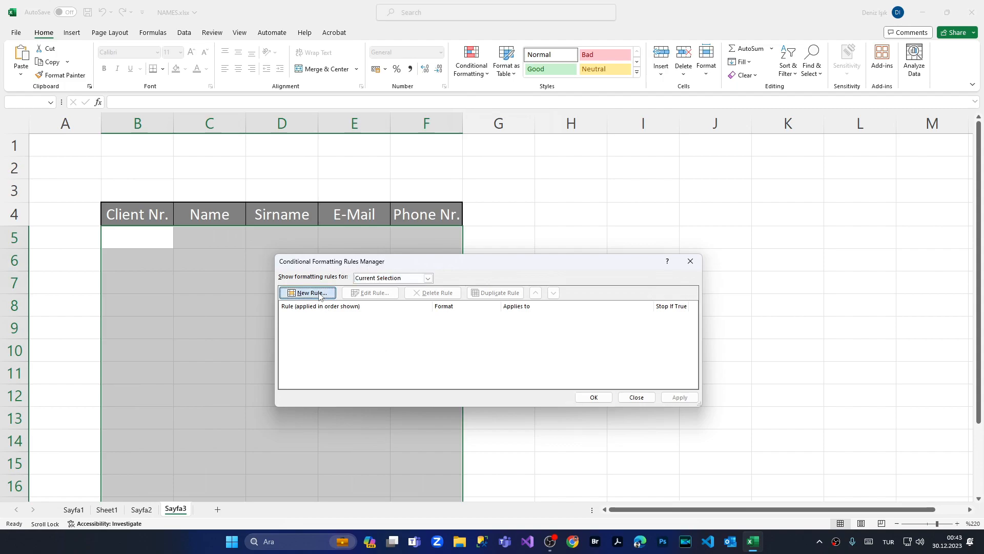
drag(463, 237, 450, 233)
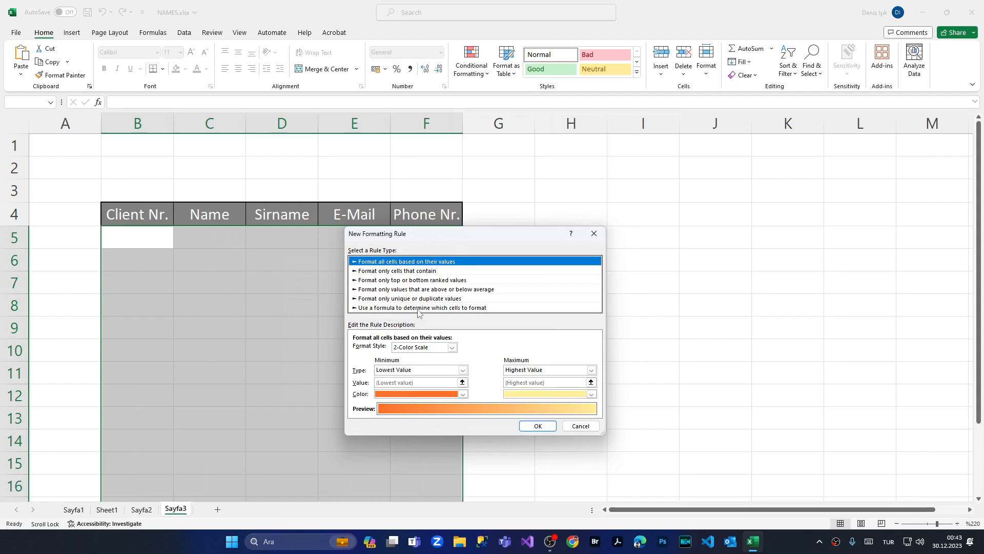
click(455, 308)
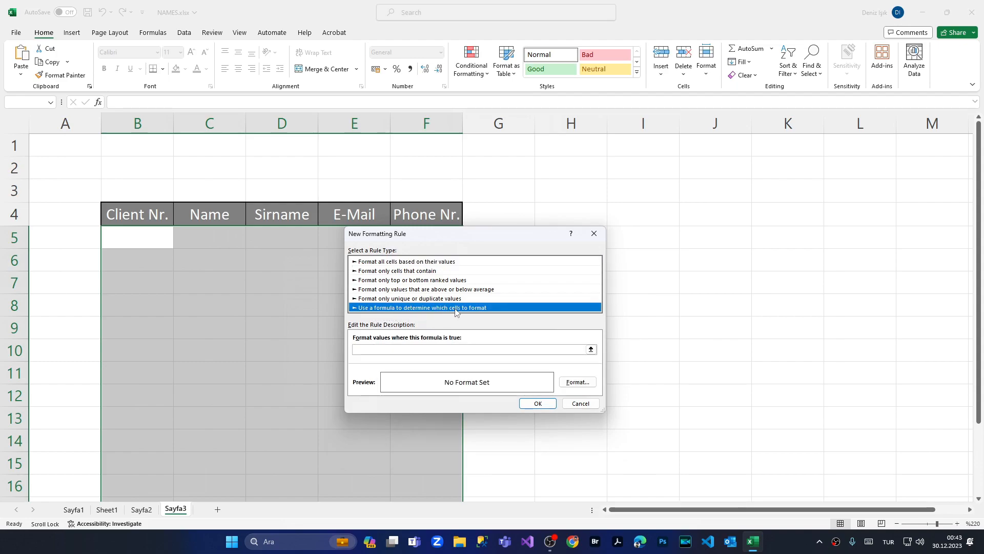
click(443, 351)
click(388, 350)
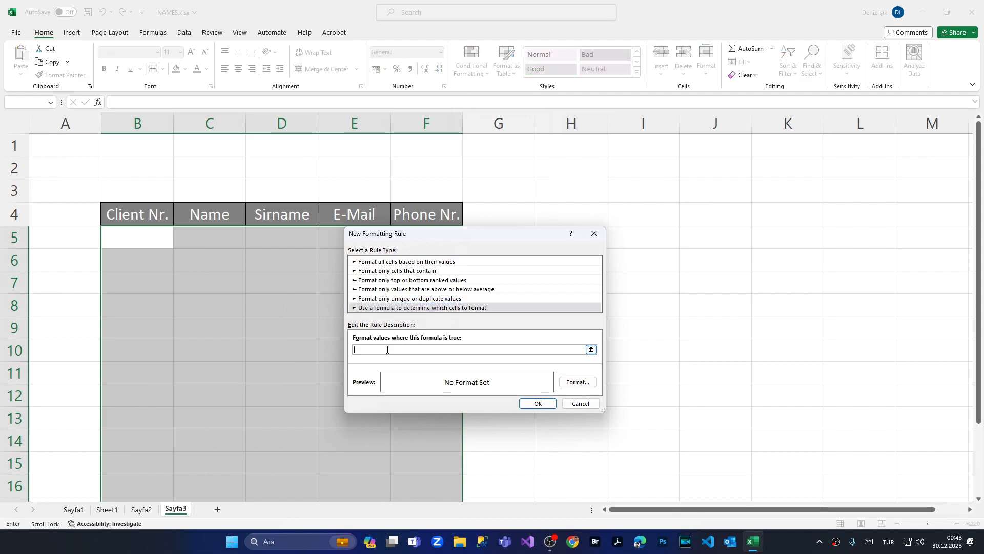
click(143, 240)
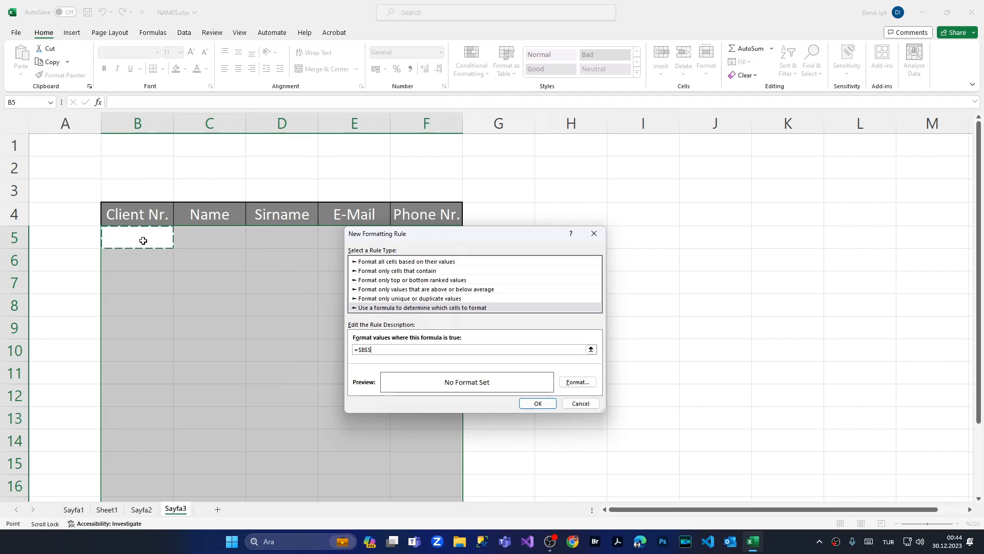
click(369, 350)
text("")
Step: Give the rule an outline border as its cell format and apply it to the selected range
click(577, 382)
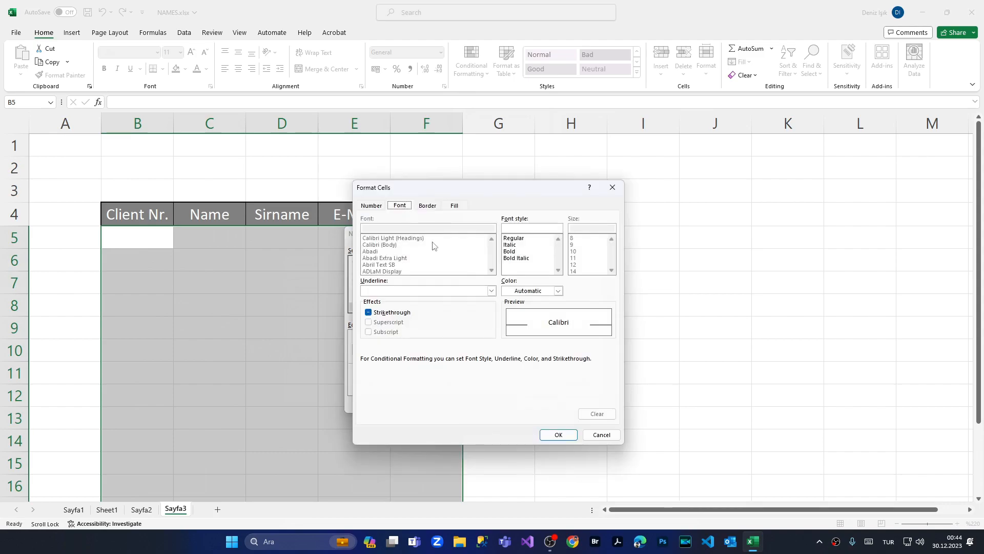
click(432, 207)
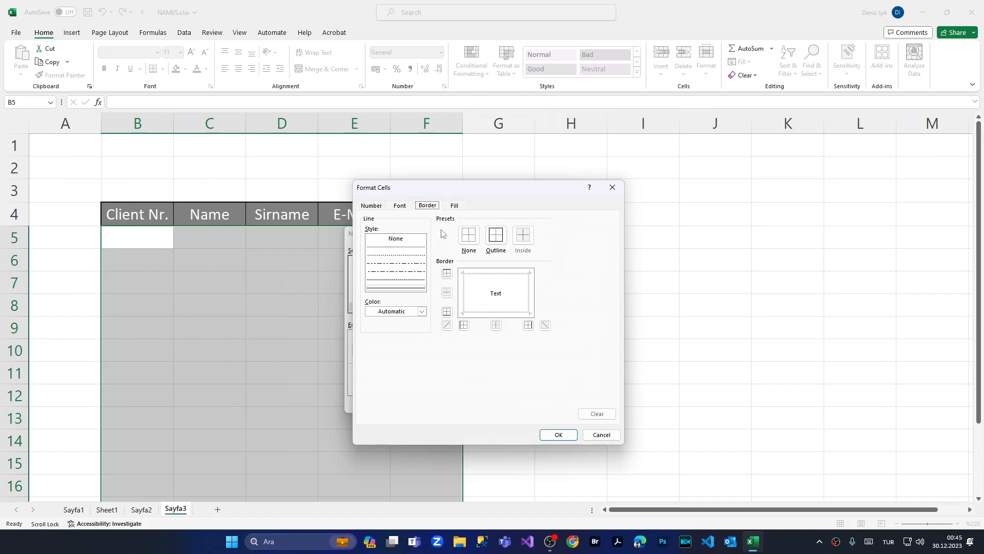
click(496, 236)
click(559, 436)
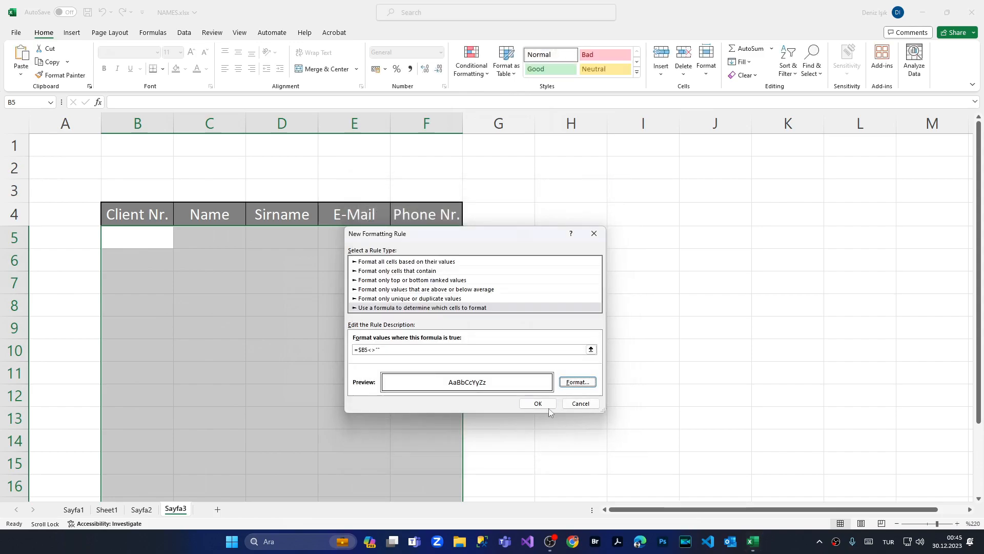
click(549, 408)
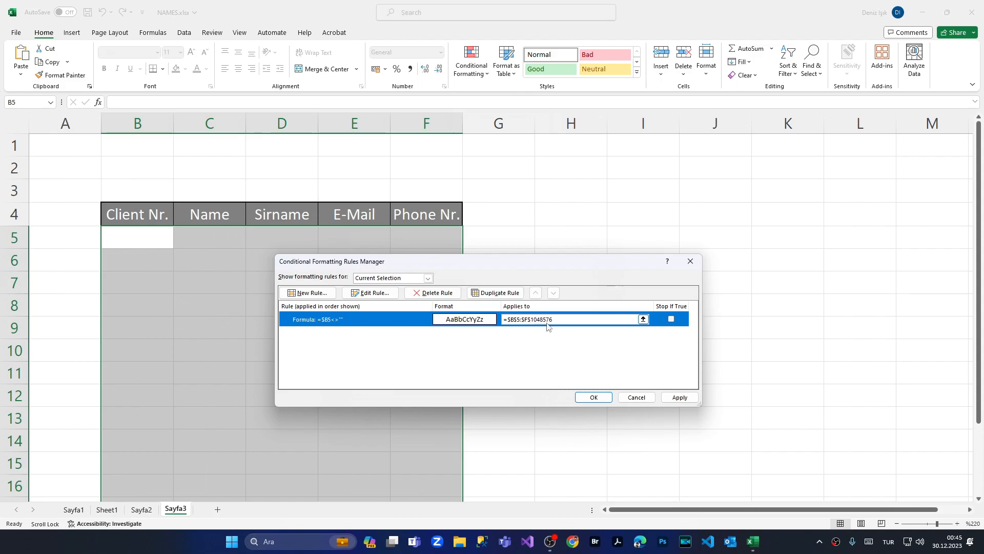
click(680, 398)
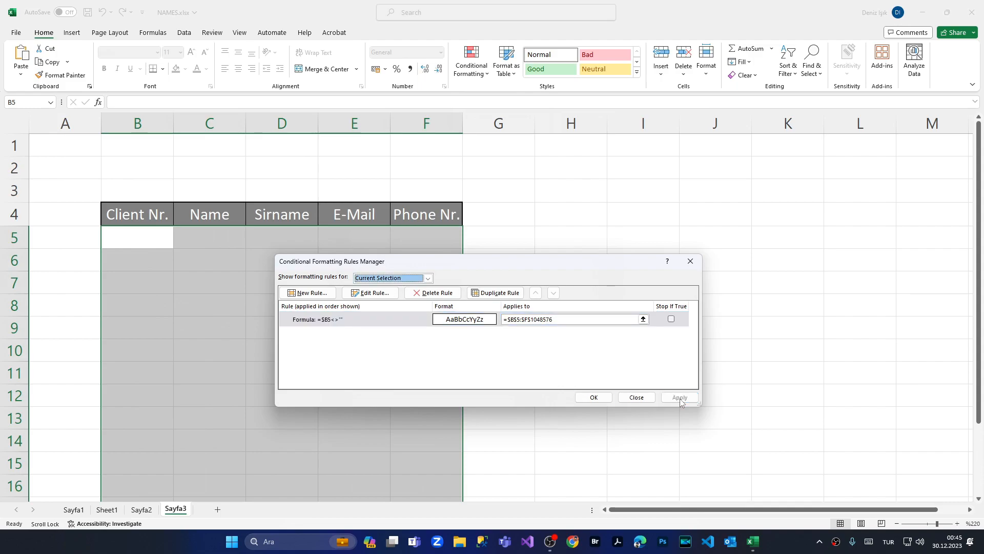
click(607, 399)
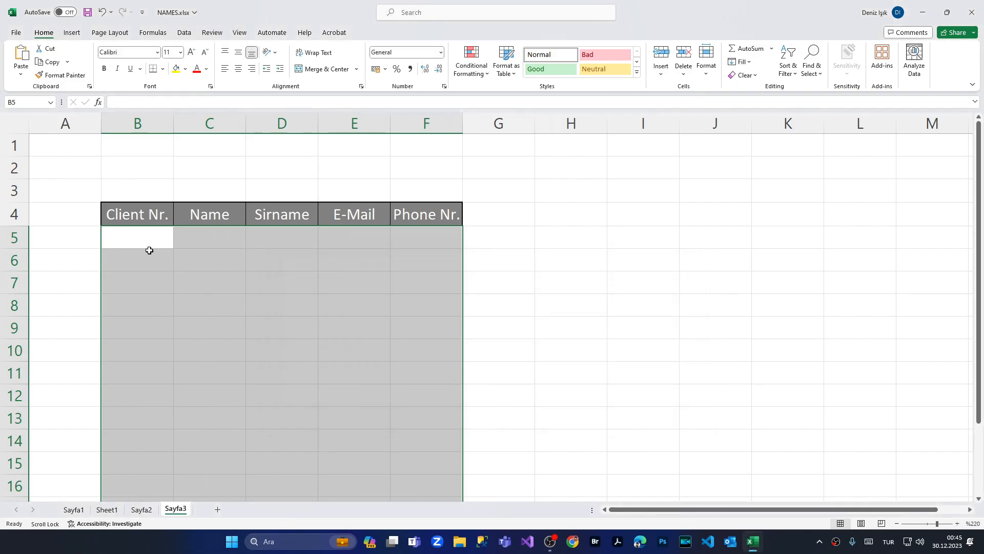
Step: Enter the client numbers 1 to 6 in cells B5 through B10
click(150, 239)
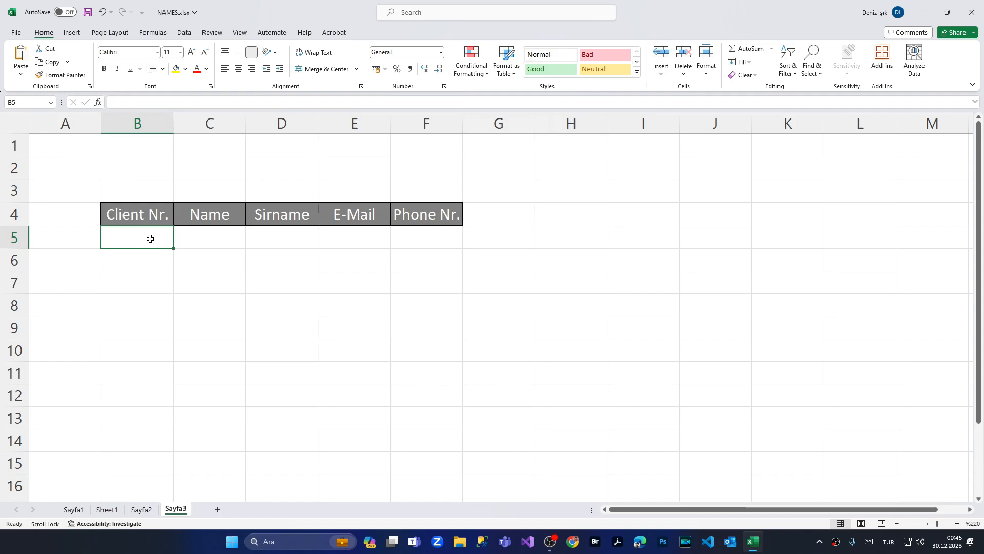
text(1)
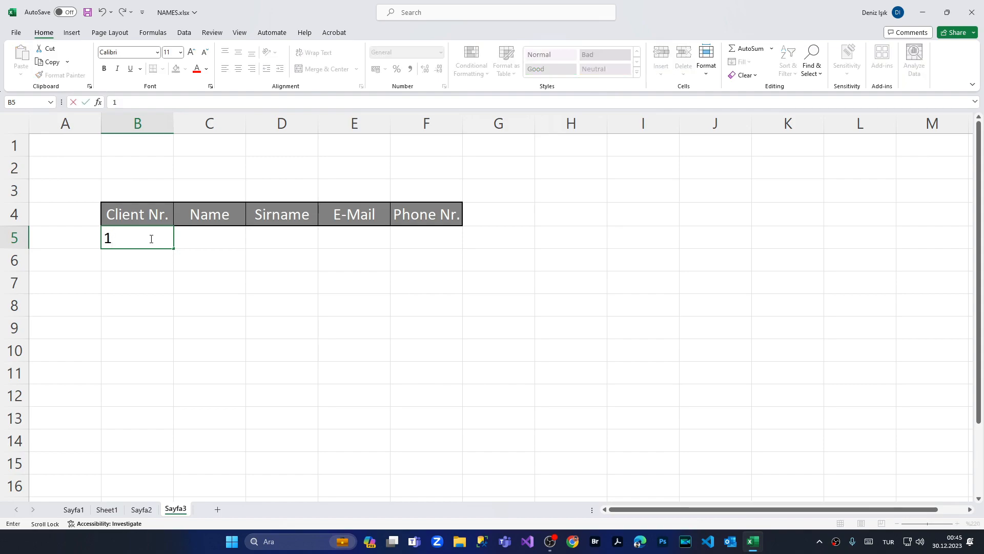
key(Return)
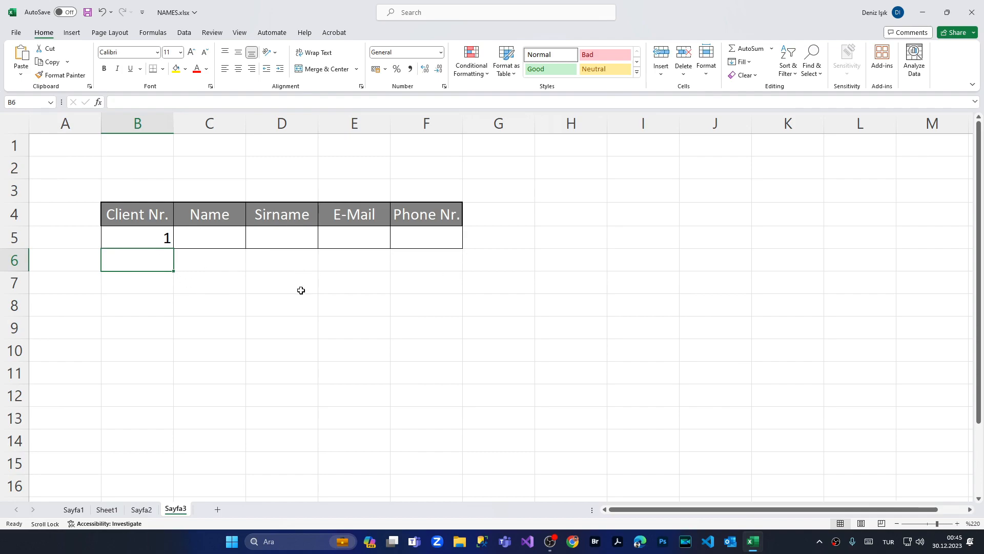
text(2)
key(Return)
text(3)
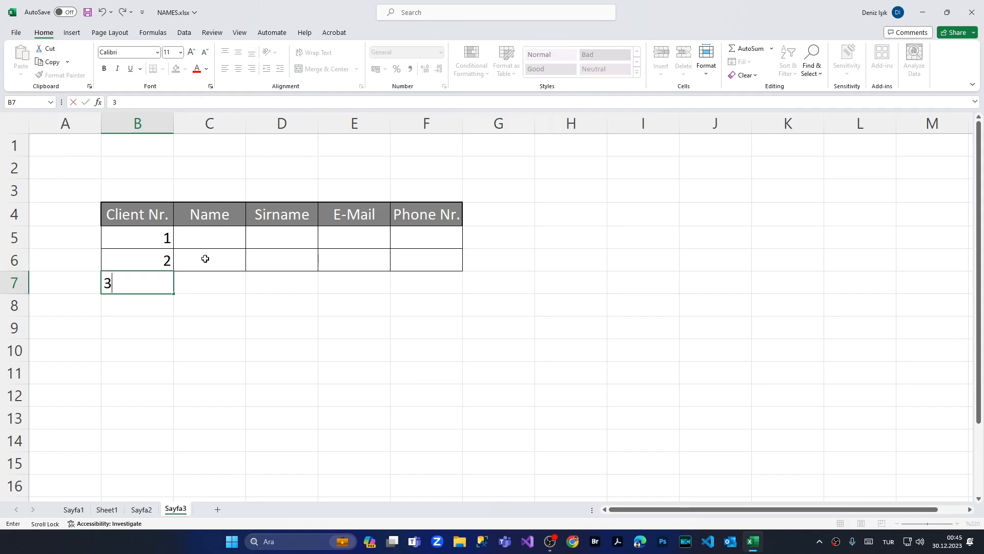
key(Return)
text(4)
key(Return)
text(5)
key(Return)
text(6)
key(Return)
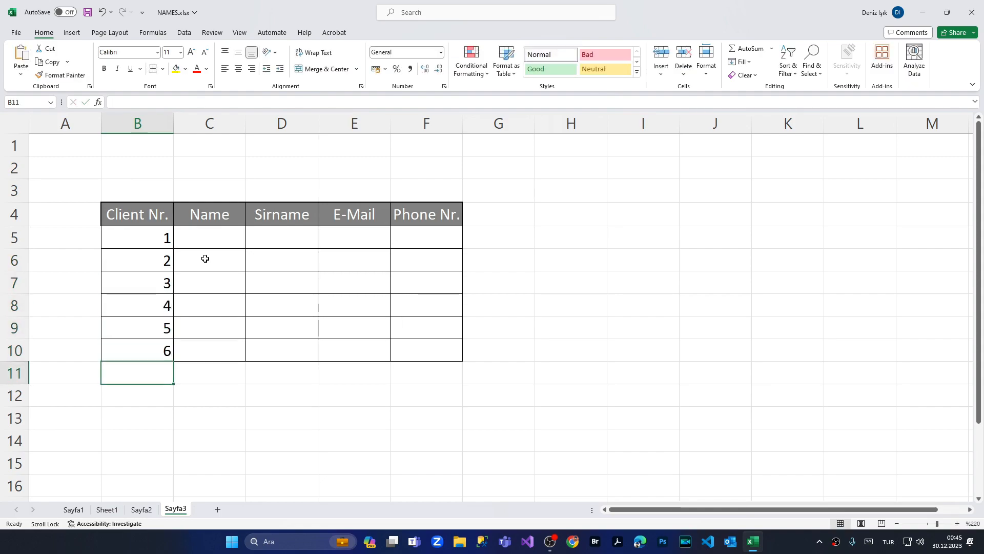
Step: Clear the client number in cell B9 to test the automatic border
click(160, 332)
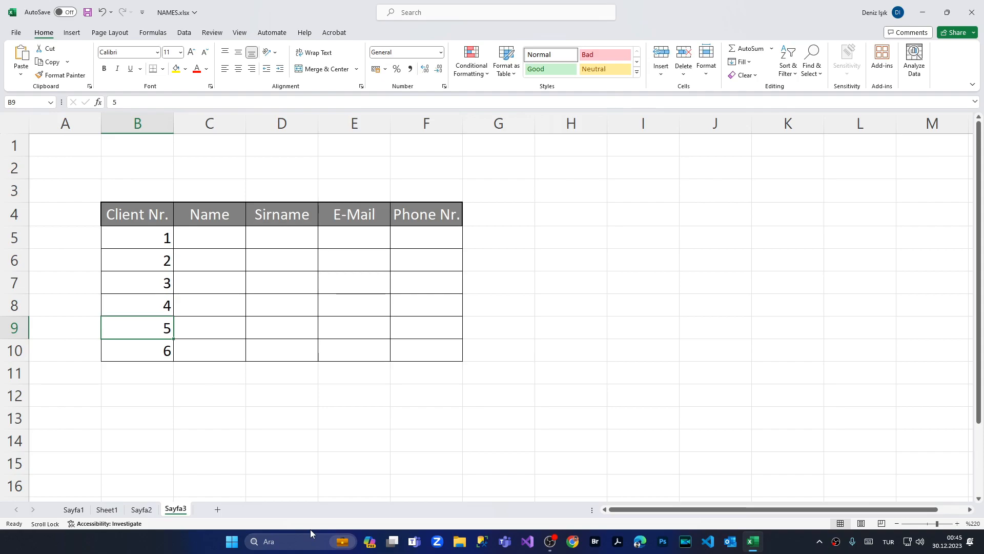
key(Delete)
key(Return)
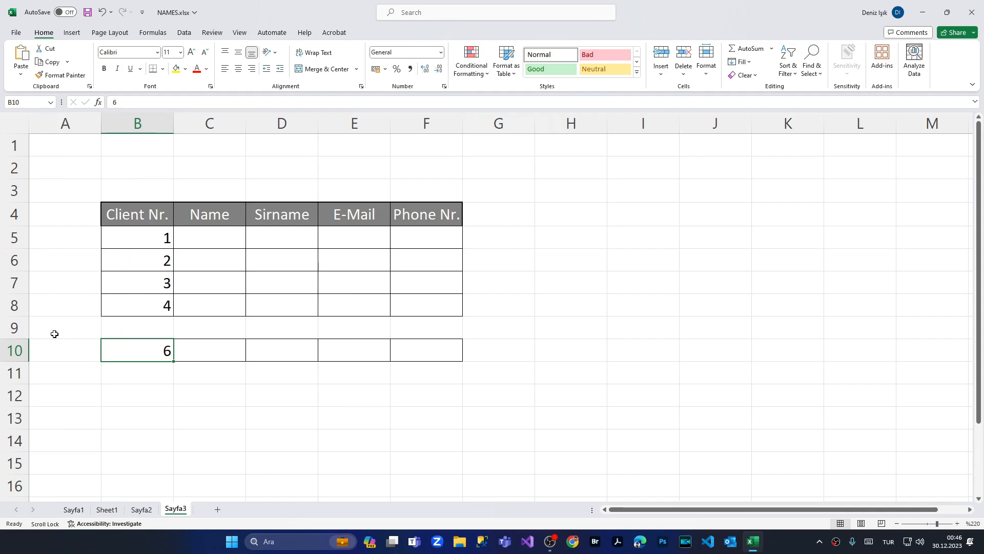
Step: Enter client number 5 in the empty cell B9 and move the selection outside the table
click(144, 323)
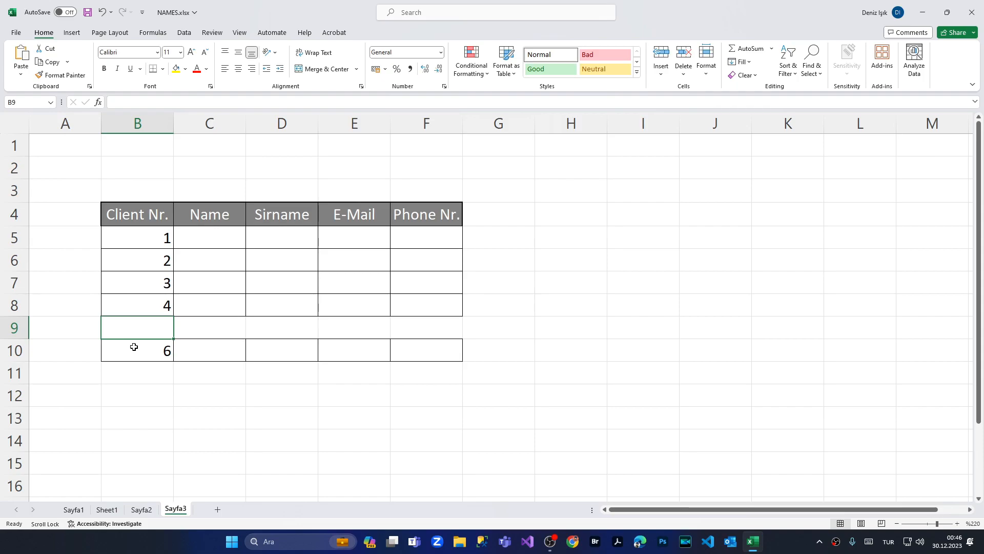
text(5)
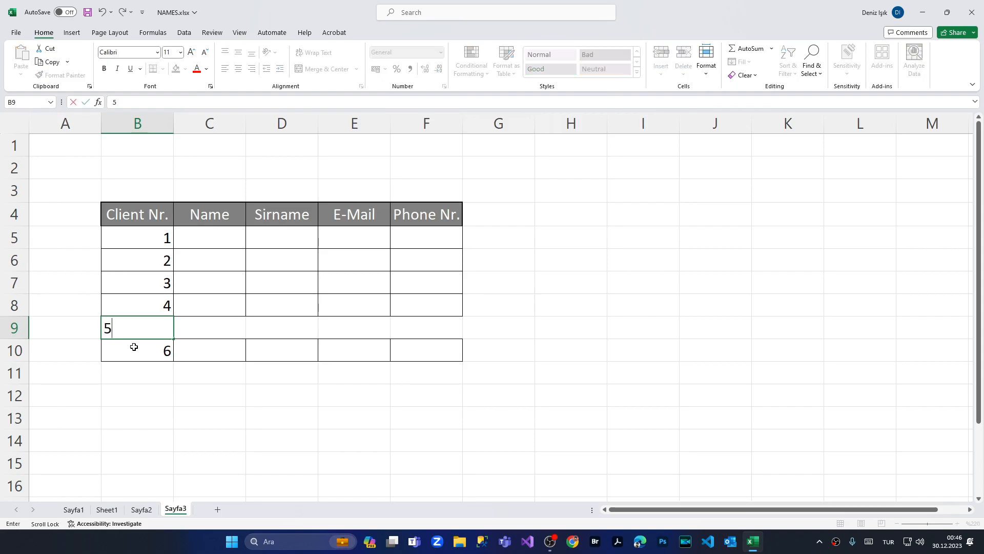
key(Return)
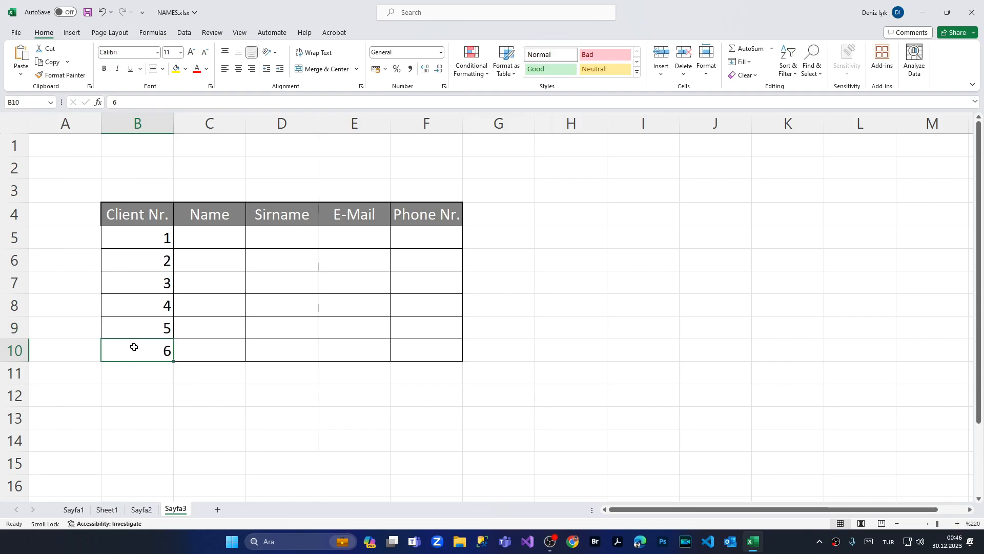
click(175, 386)
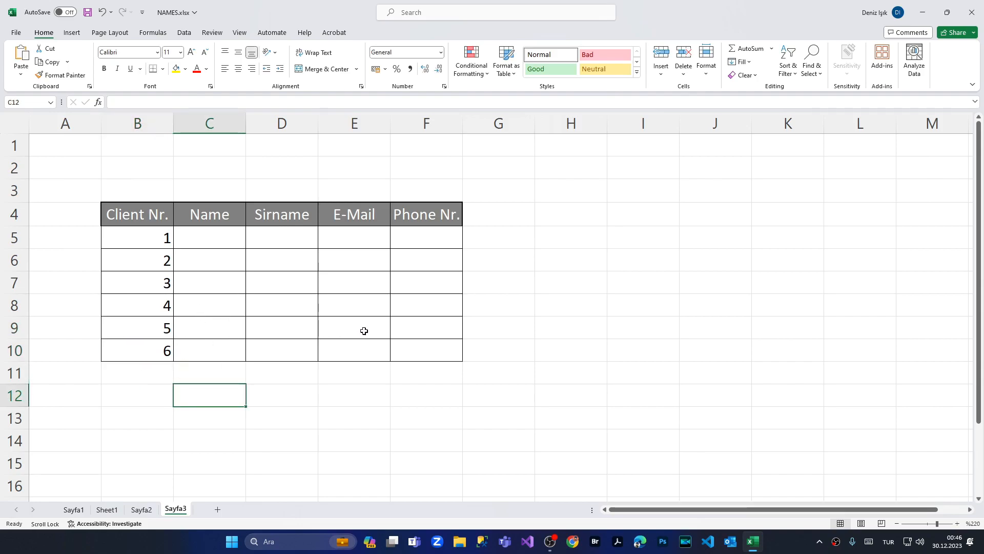
click(285, 403)
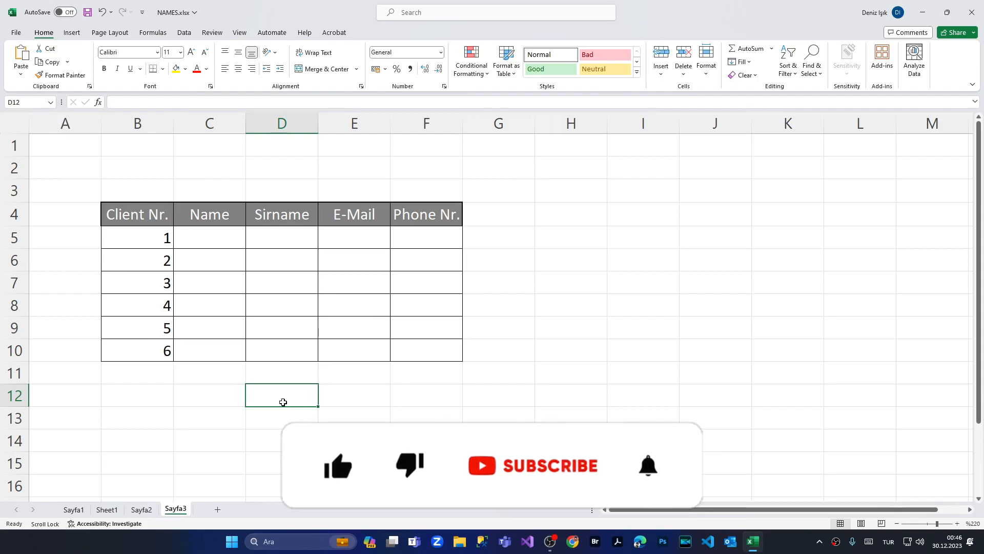